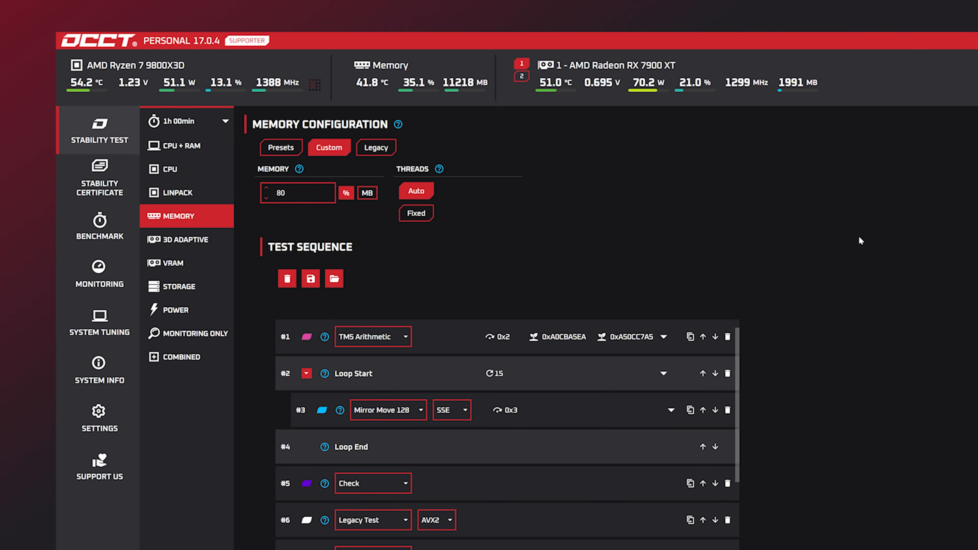
- Switch the memory test to Legacy mode with 80 % memory, Auto instruction set and Auto threads, and start the test
click(377, 148)
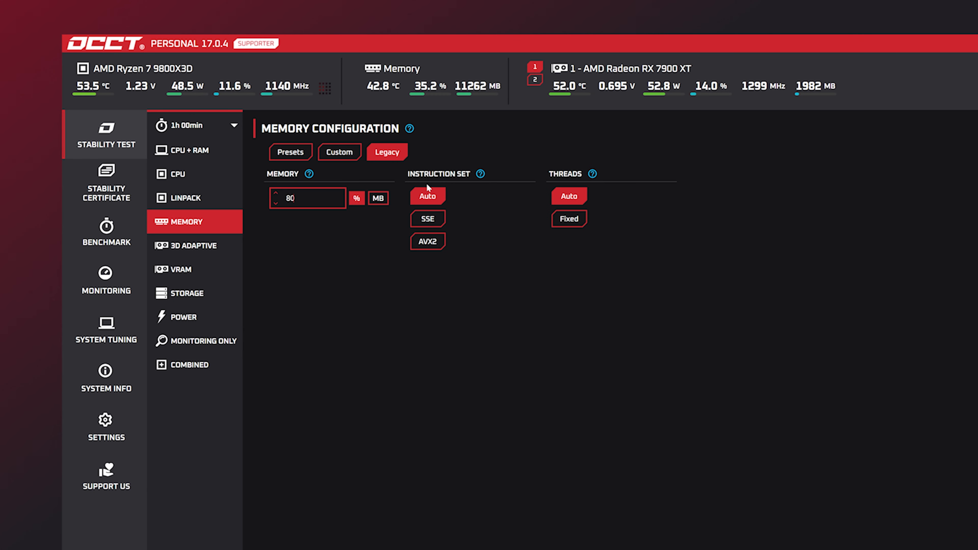
click(576, 222)
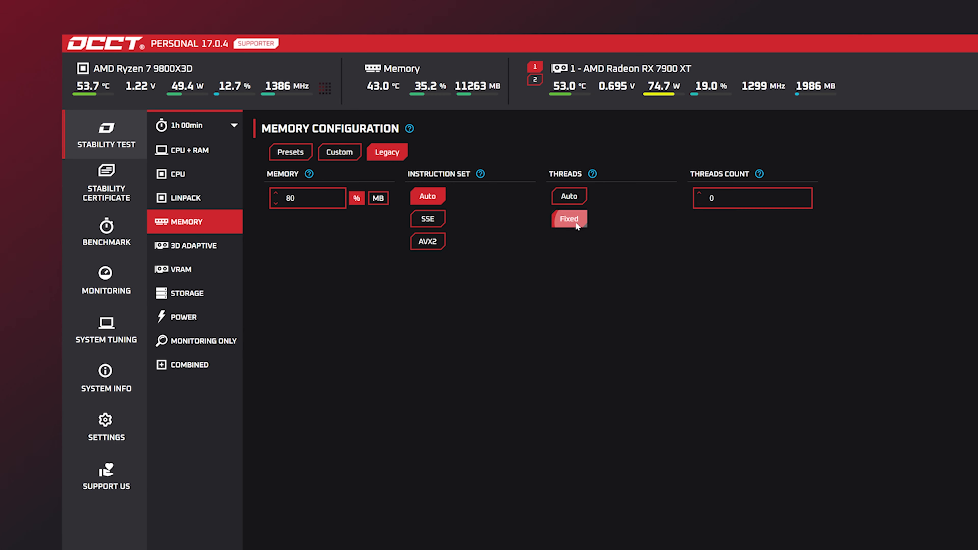
click(577, 198)
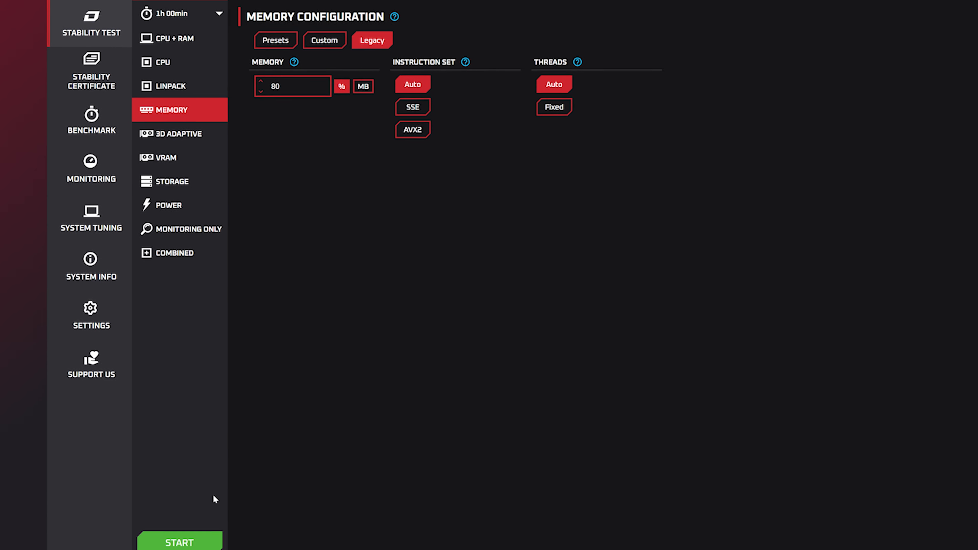
click(194, 513)
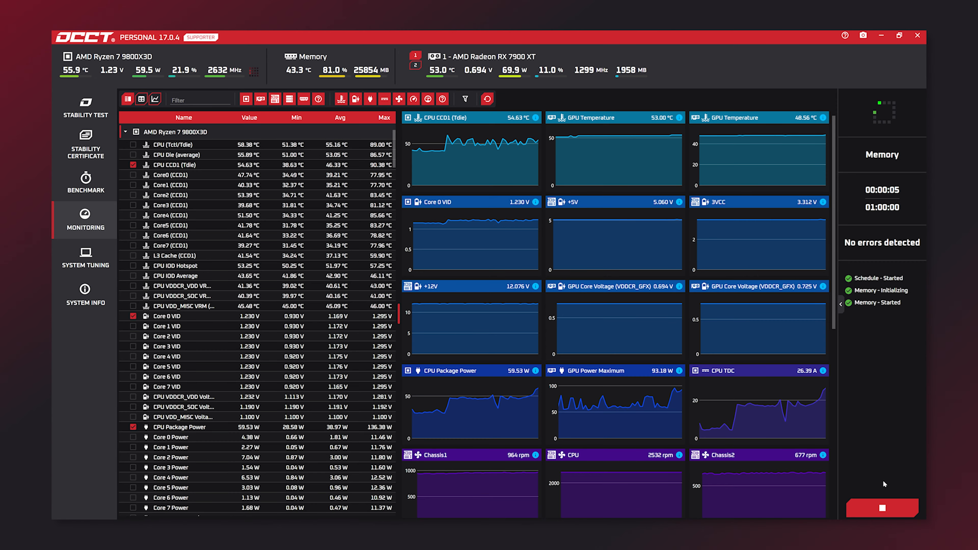
- Stop the running memory test, close its results without saving, and return to the stability test configuration
click(883, 507)
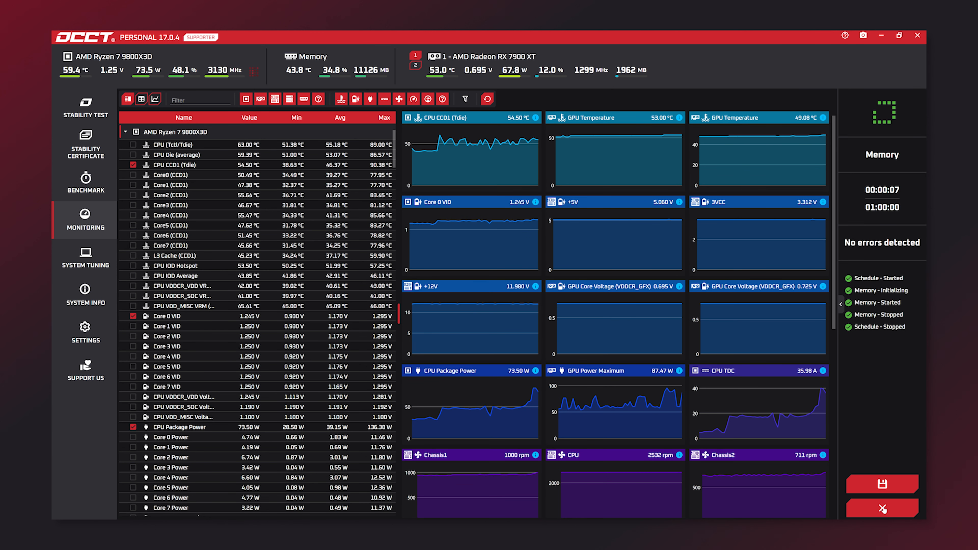
click(882, 509)
click(94, 112)
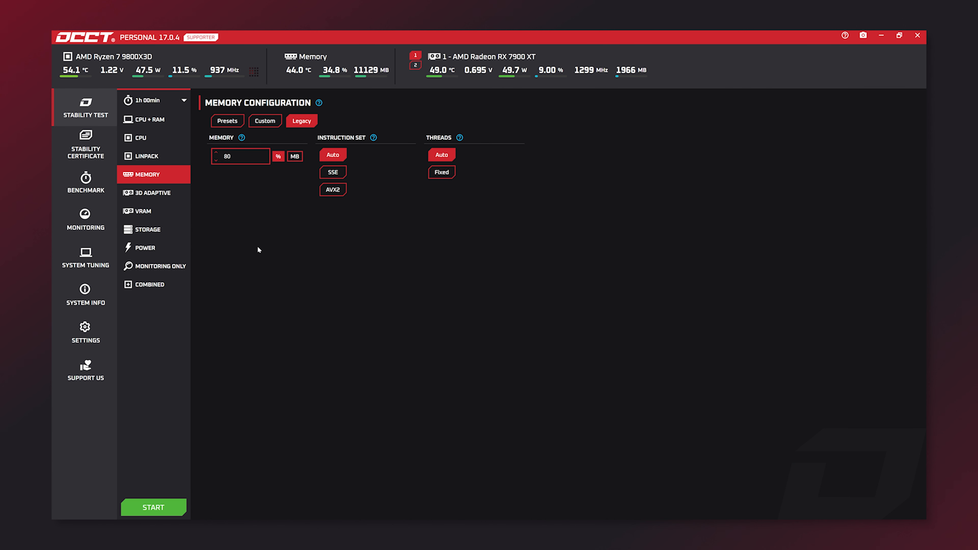
- Look through the available memory presets and copy the Heat preset into the custom test sequence
click(271, 122)
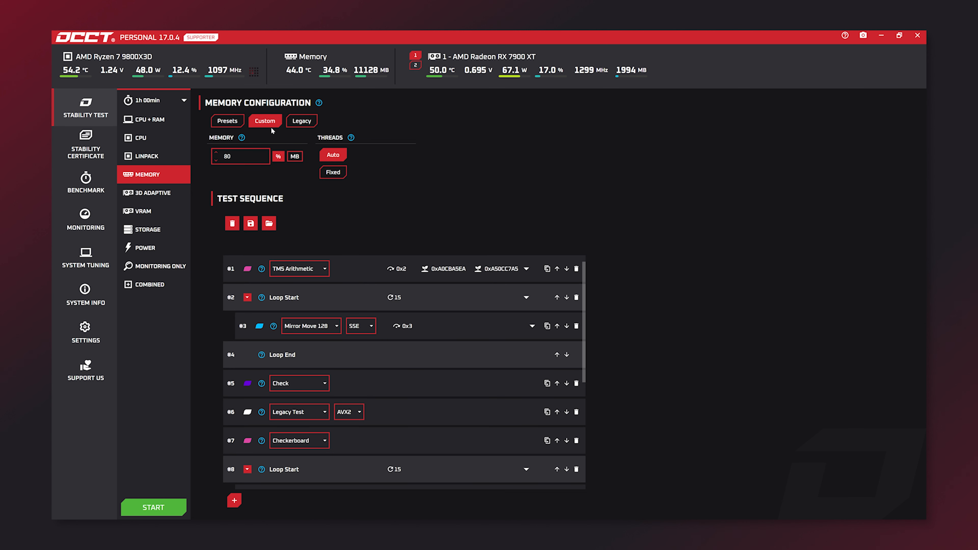
click(236, 121)
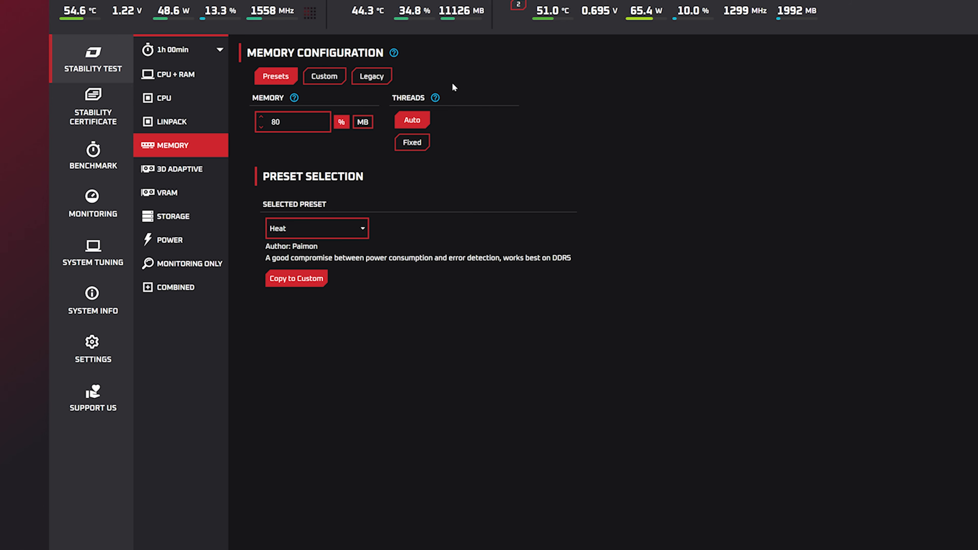
click(352, 228)
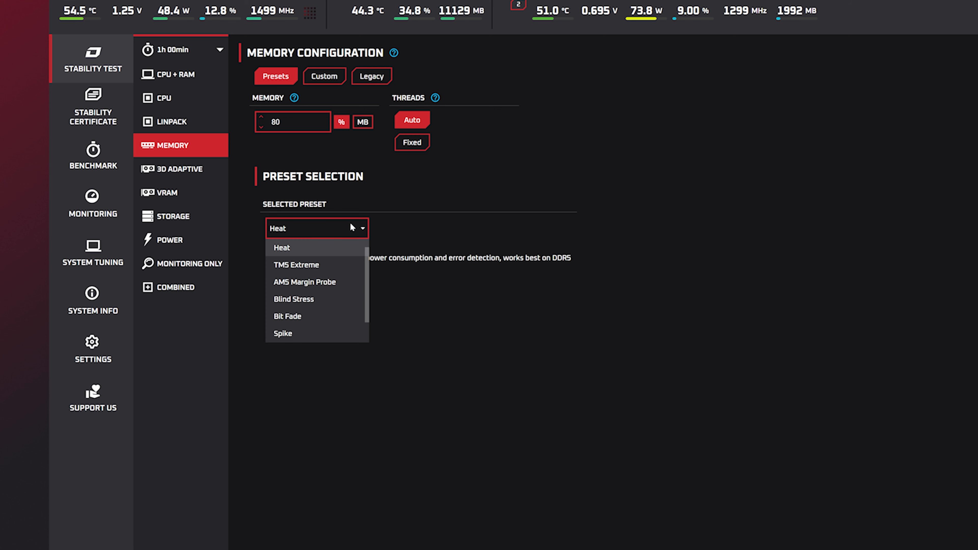
click(512, 204)
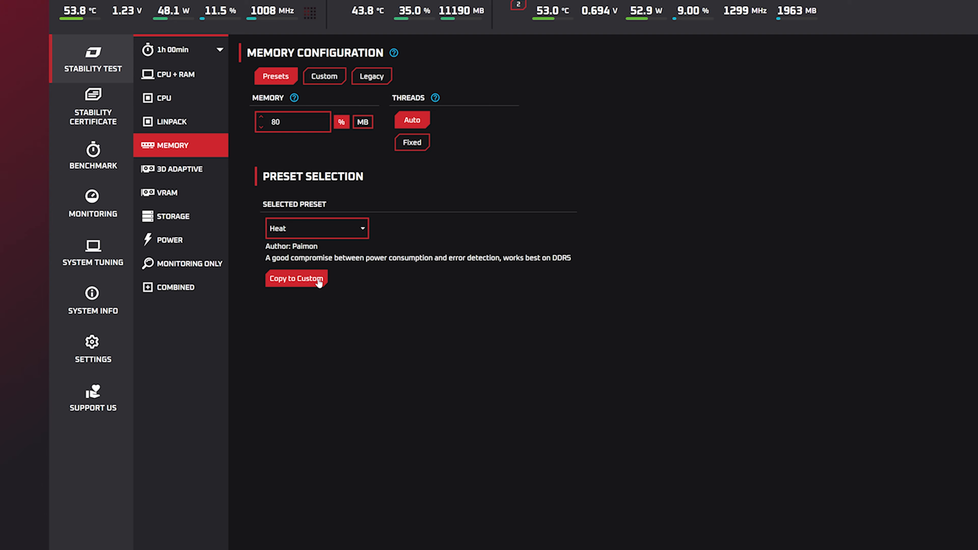
click(318, 281)
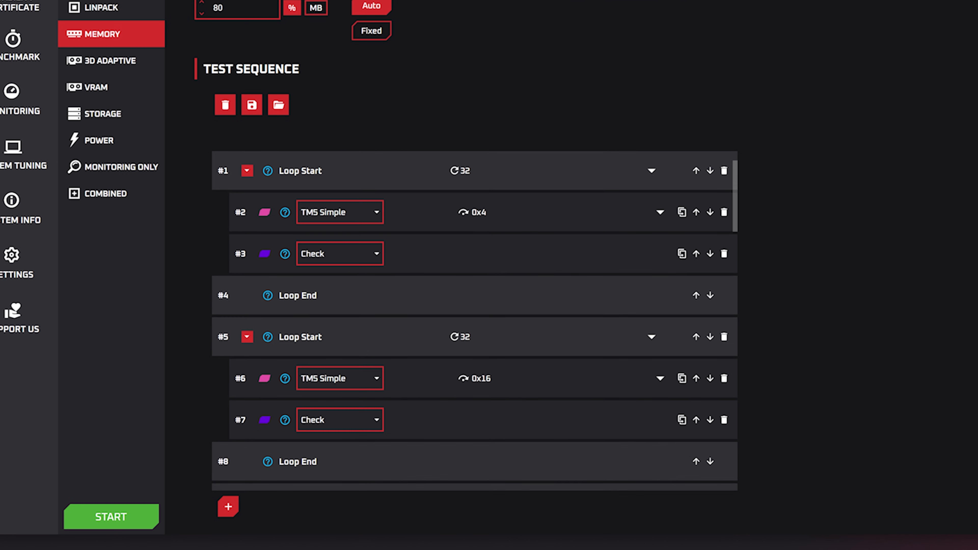
- Look over the whole custom sequence and change block #2 in the first loop to Checkerboard
drag(735, 178, 728, 378)
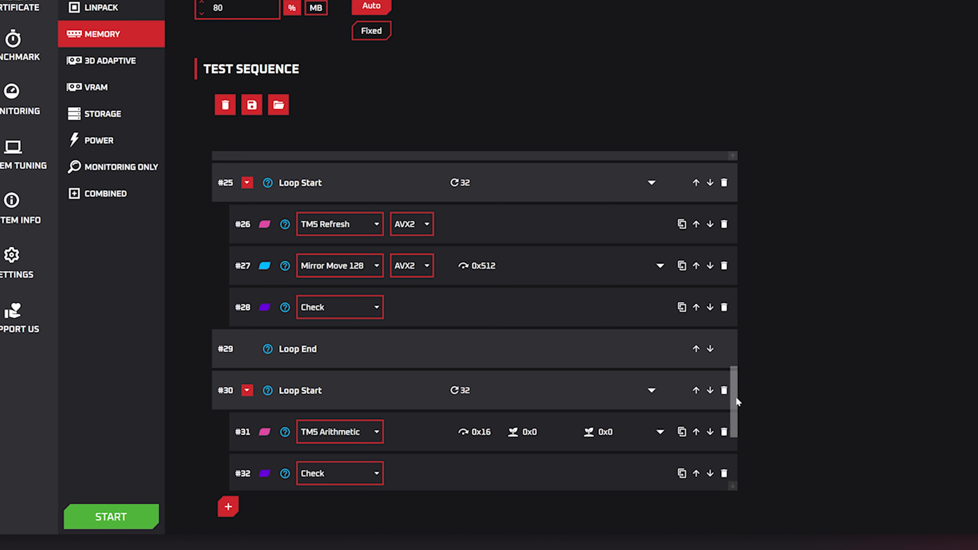
drag(734, 399, 742, 187)
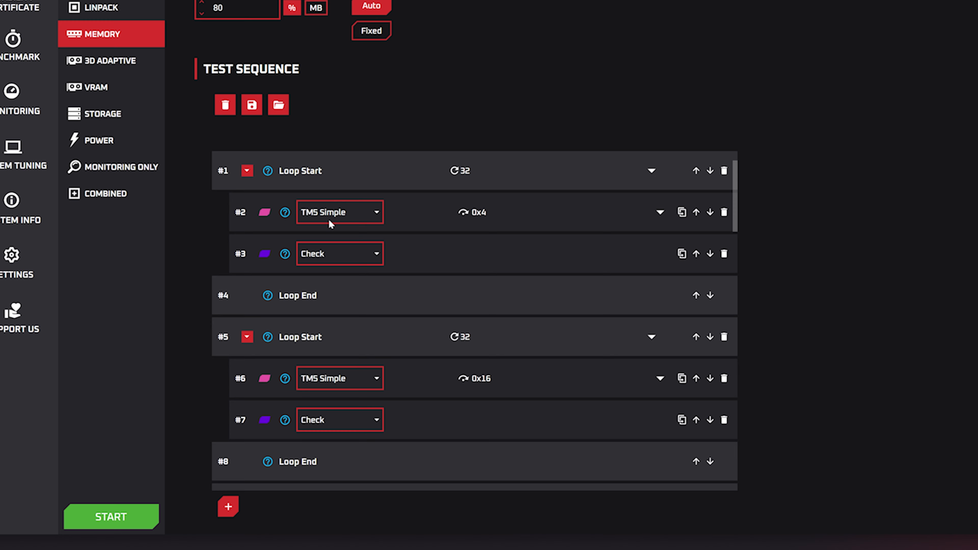
click(365, 210)
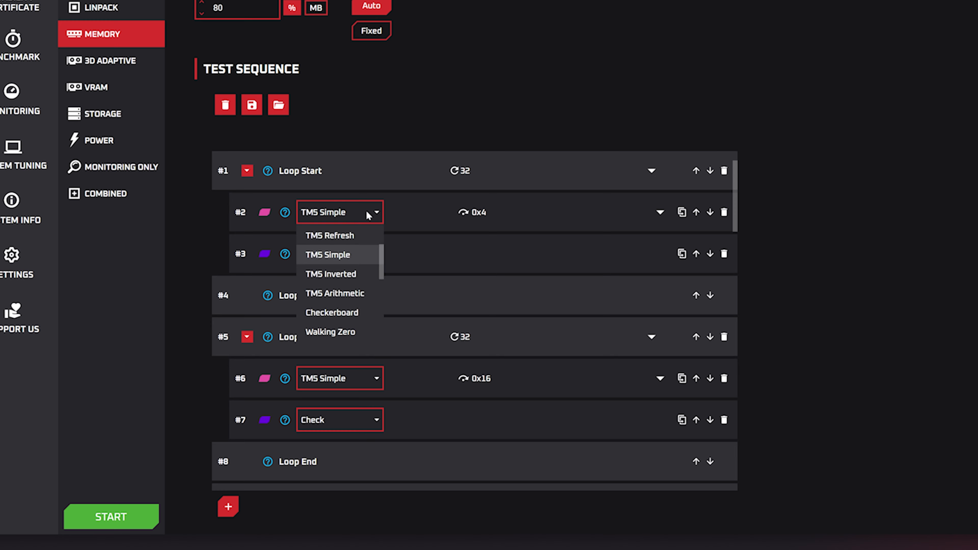
click(344, 313)
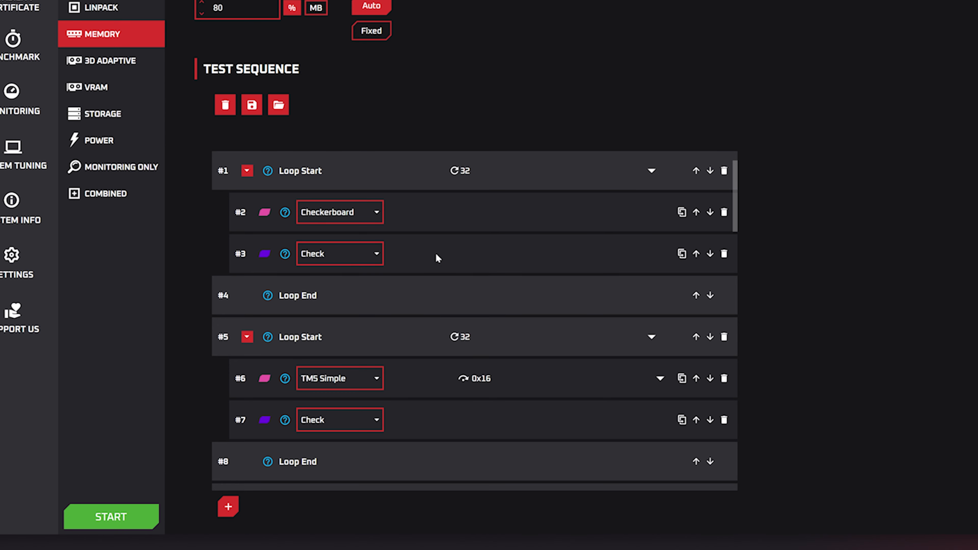
- Change block #14 of the test sequence from Mirror Move 128 to Double Flip
scroll(425, 254, down, 8)
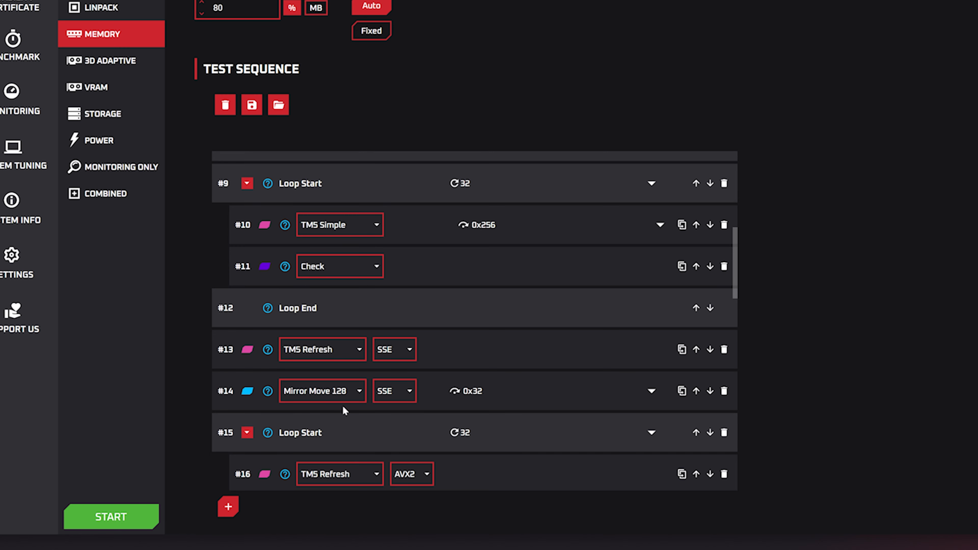
click(322, 393)
scroll(313, 452, down, 1)
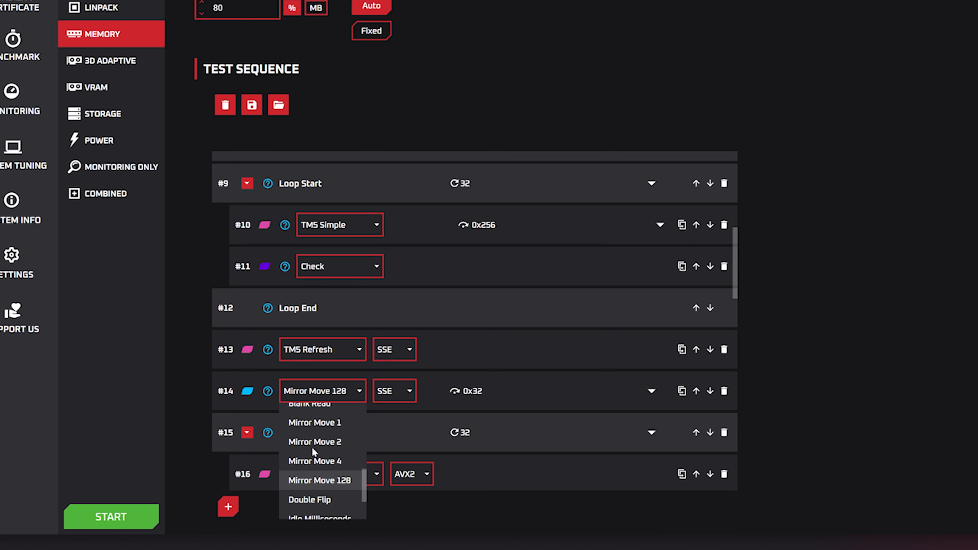
click(322, 500)
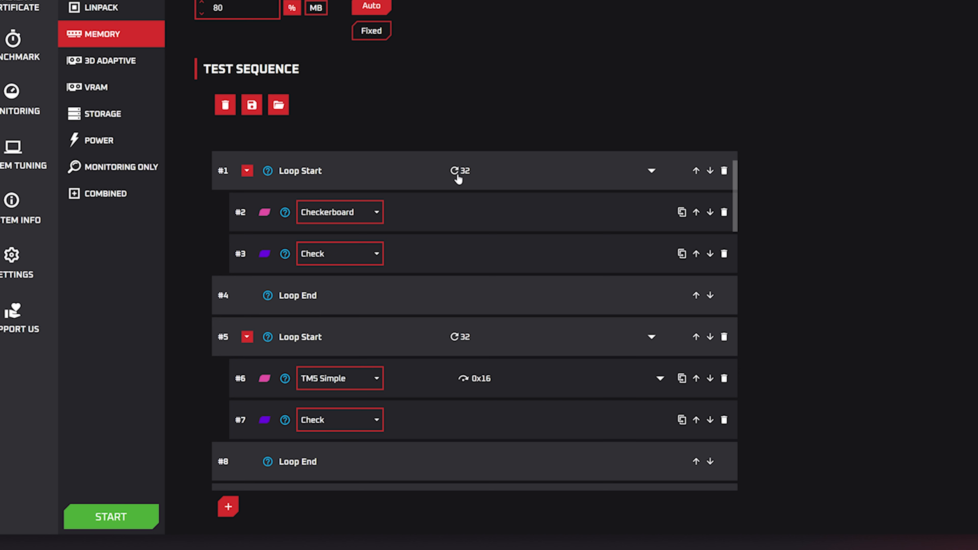
- Open the repeat count of the first loop to view it, and leave without editing
click(652, 173)
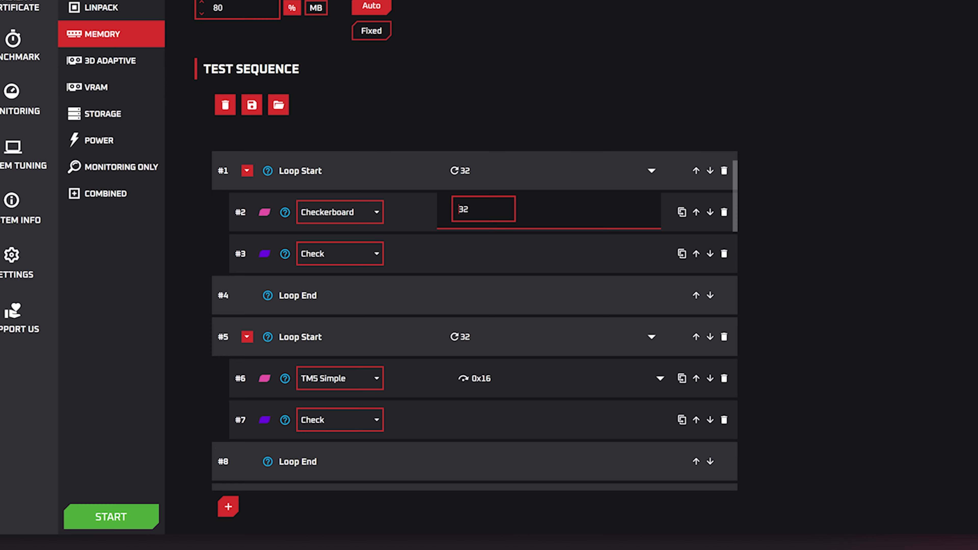
key(Escape)
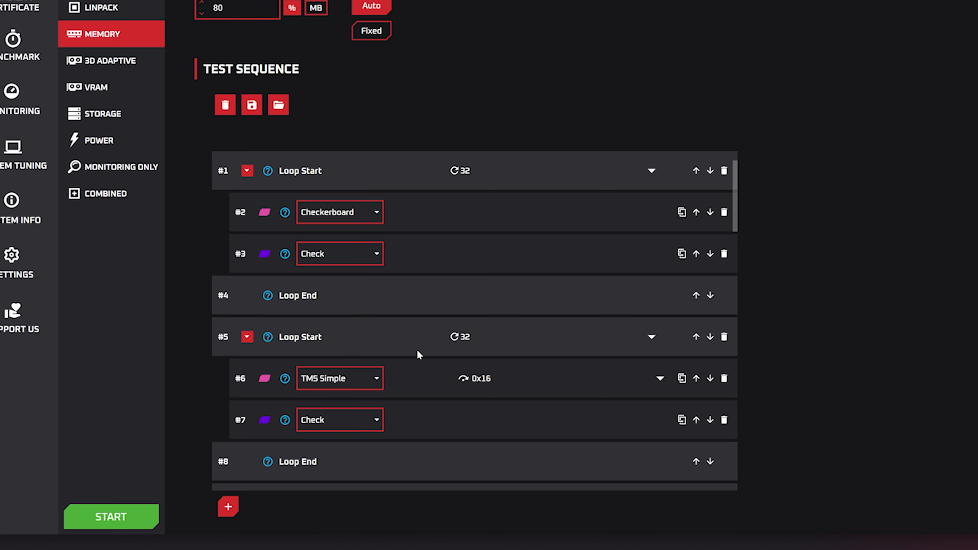
- Change block #6 in the second loop to TM5 Arithmetic and open its parameters
click(377, 379)
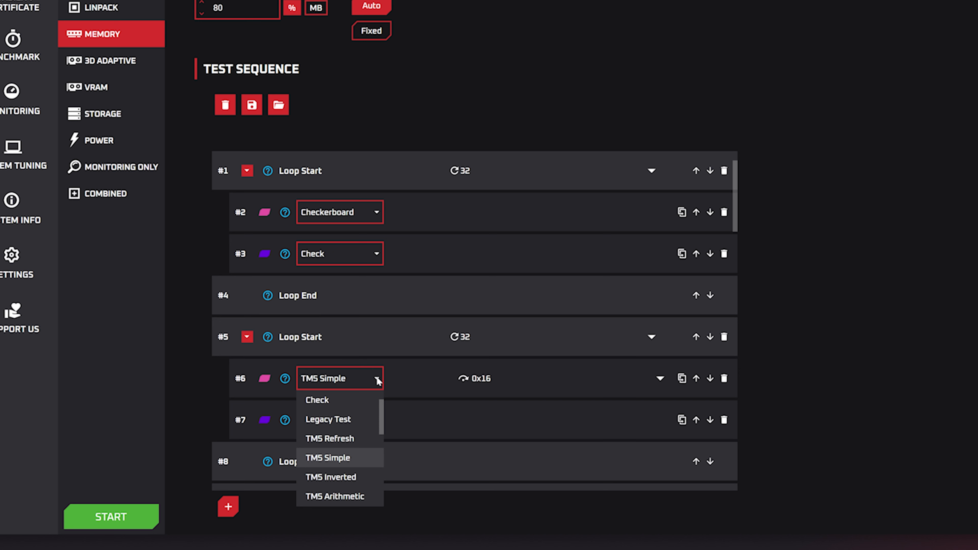
scroll(341, 451, down, 3)
scroll(342, 457, down, 3)
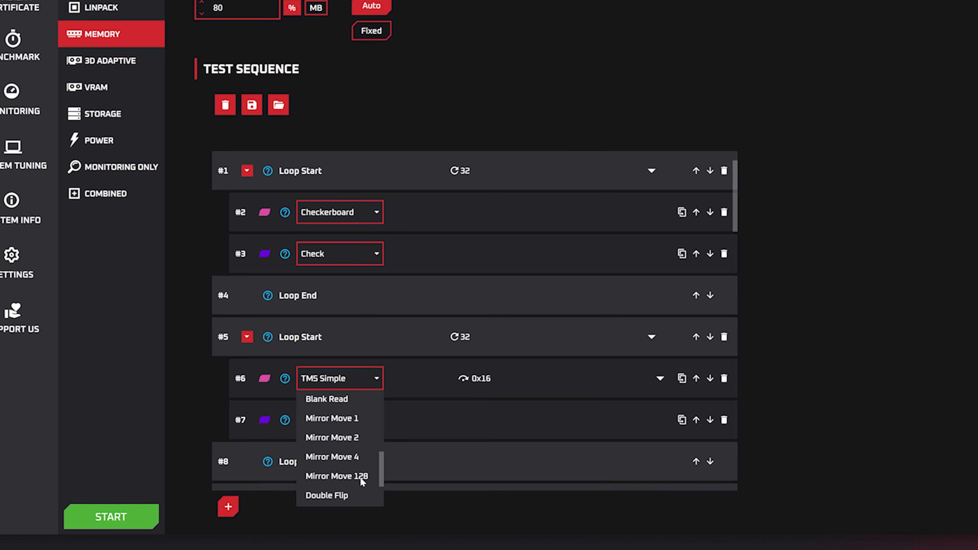
scroll(360, 477, up, 3)
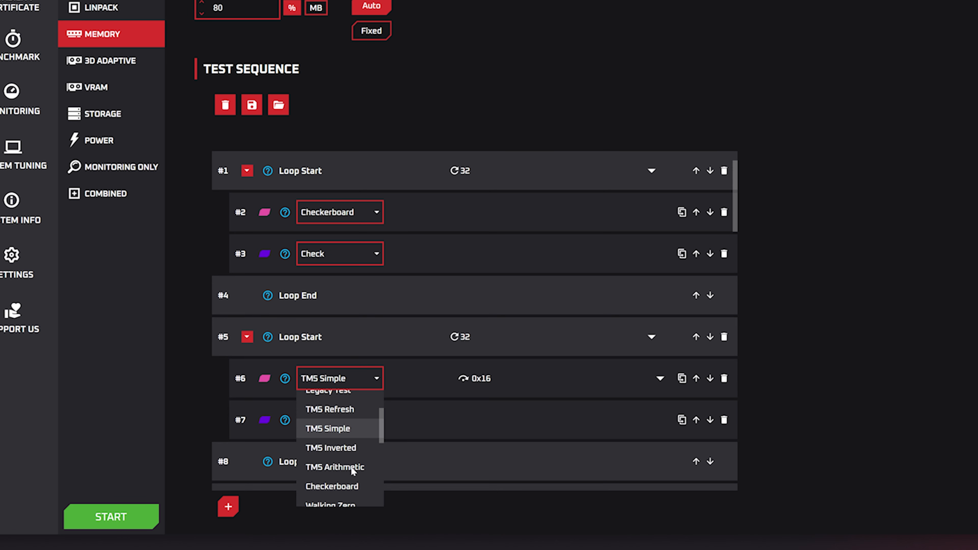
click(351, 466)
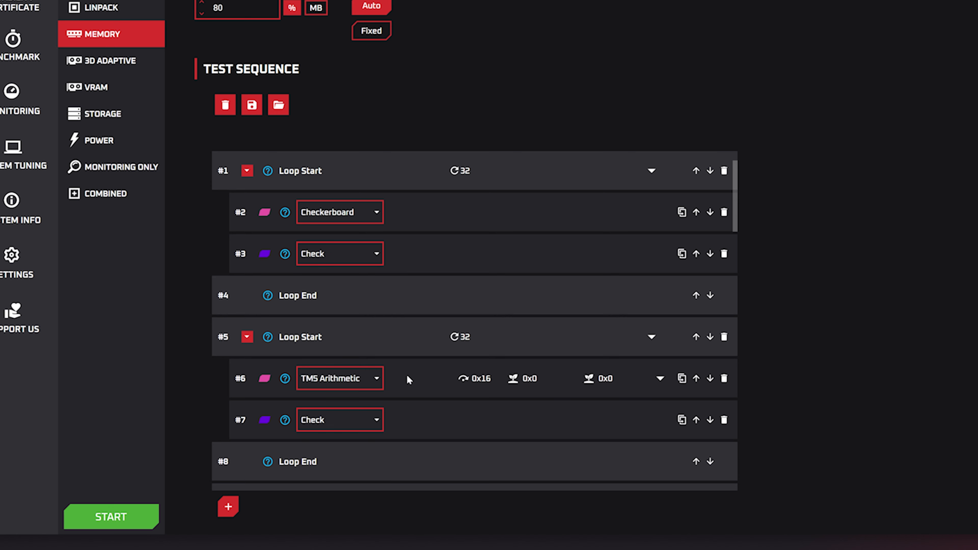
click(661, 381)
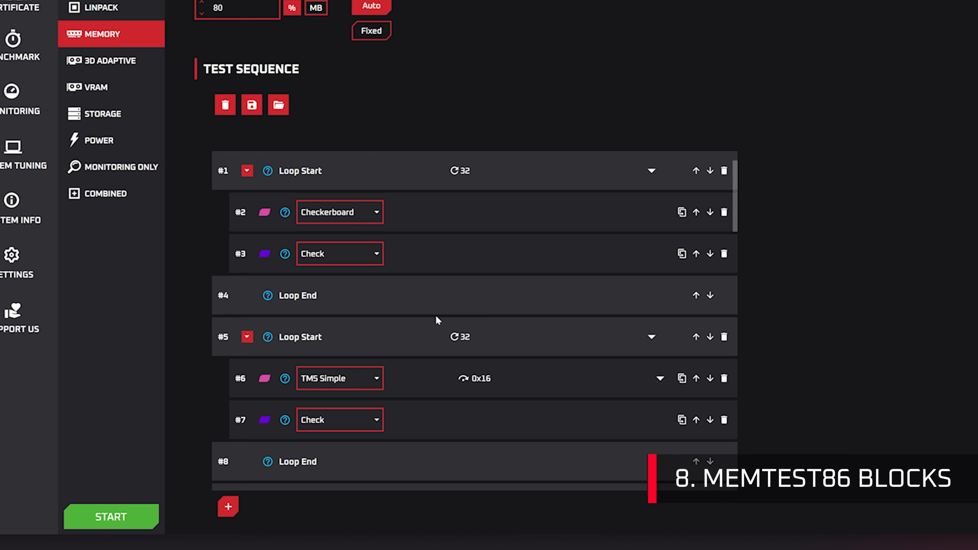
- Browse the block types available for block #6, looking for the MemTest86 blocks
click(378, 379)
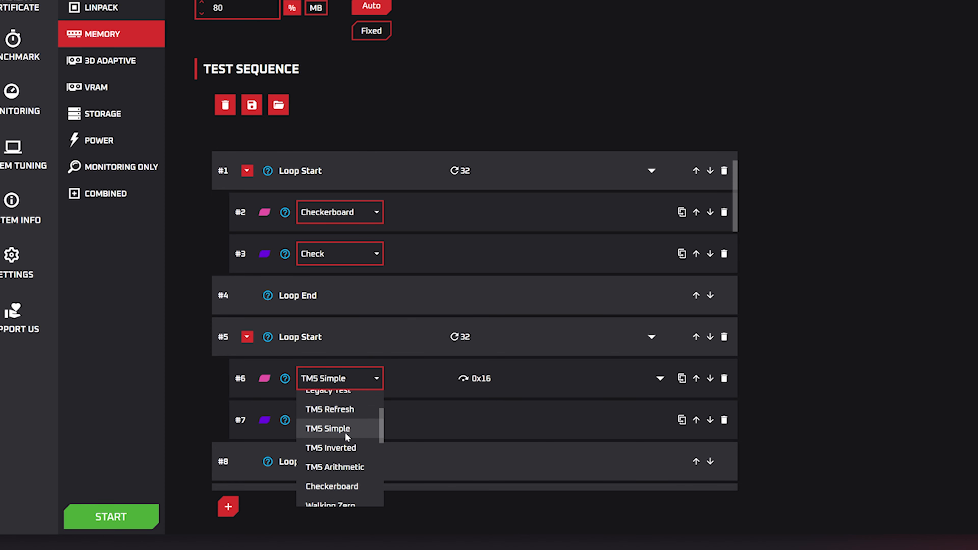
scroll(341, 448, down, 3)
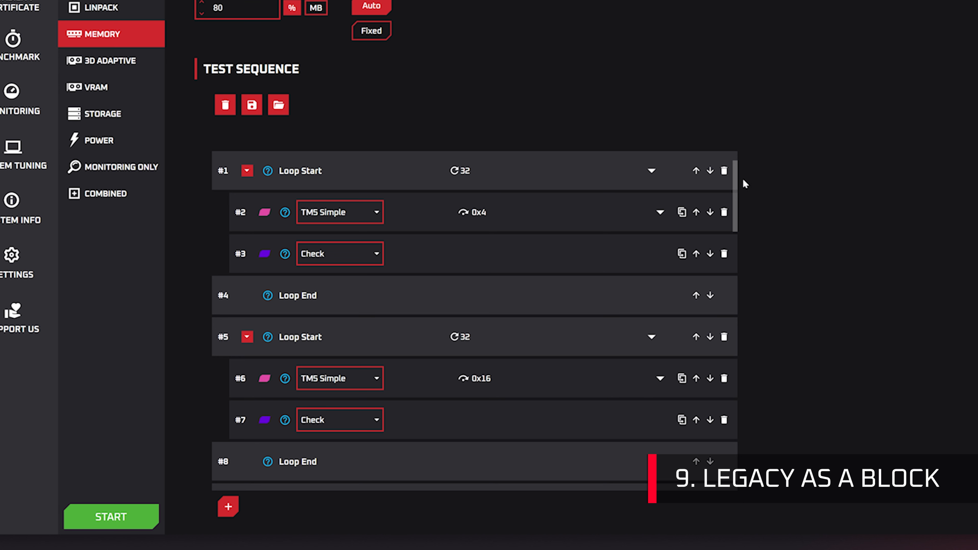
- Change the final block #38 of the test sequence from Check to Legacy Test
drag(733, 176, 726, 448)
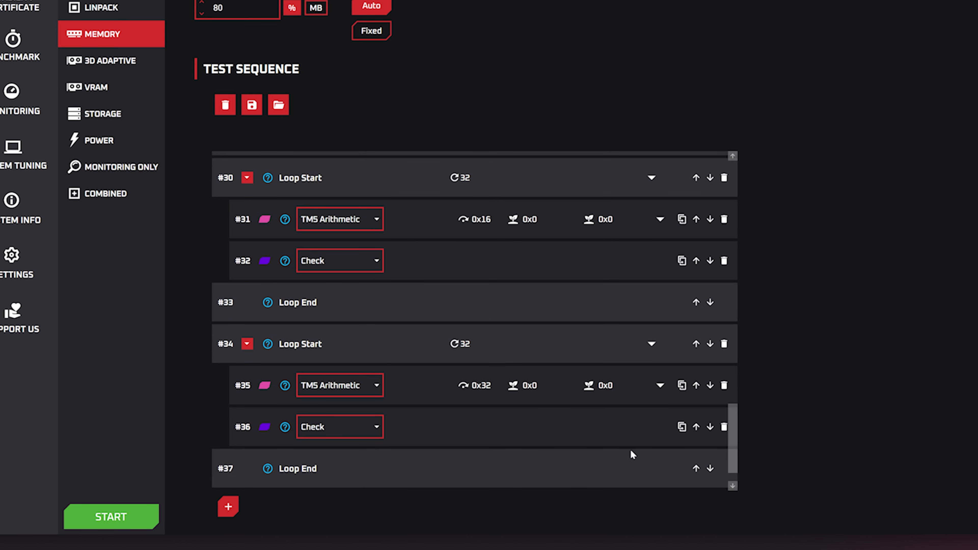
scroll(736, 436, down, 1)
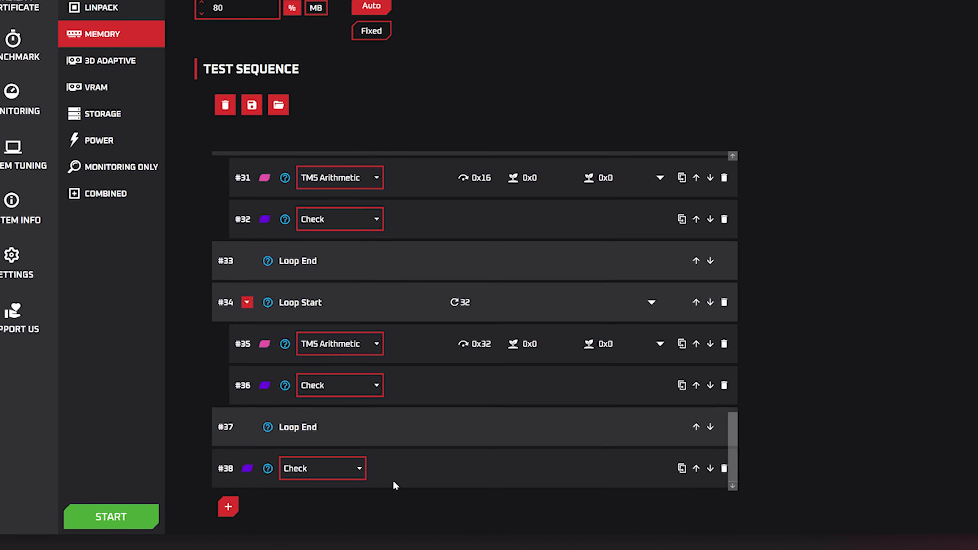
click(363, 466)
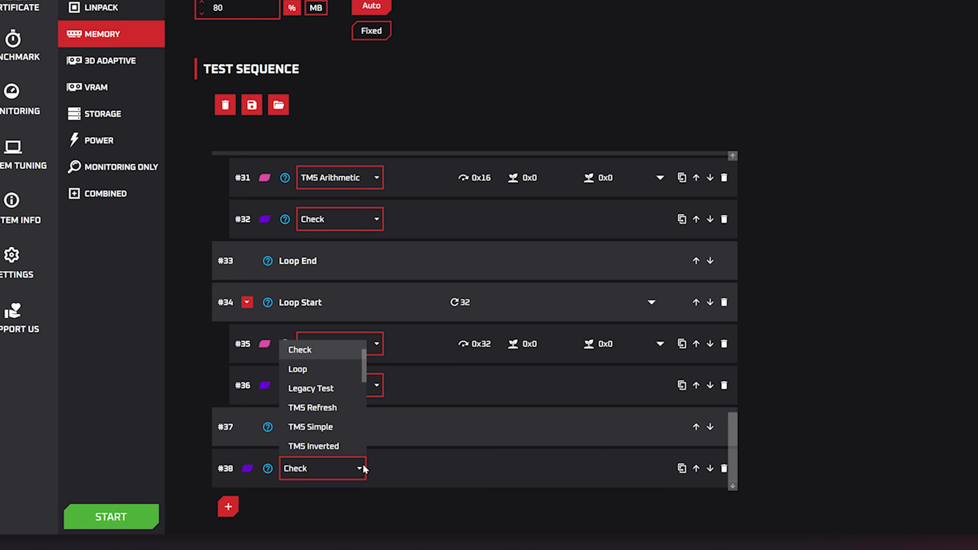
click(321, 387)
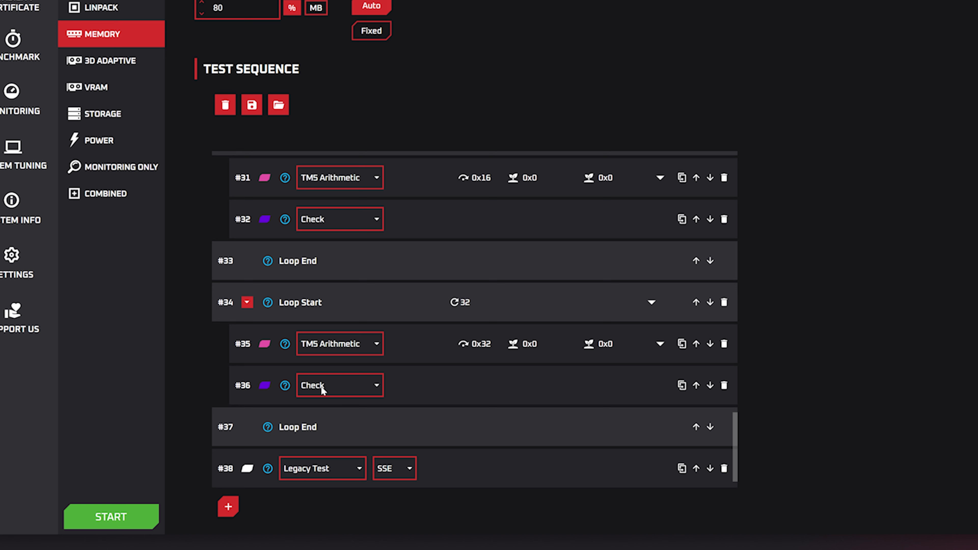
- Change the final block #38 to Idle Minutes and return to the memory preset selection
click(334, 470)
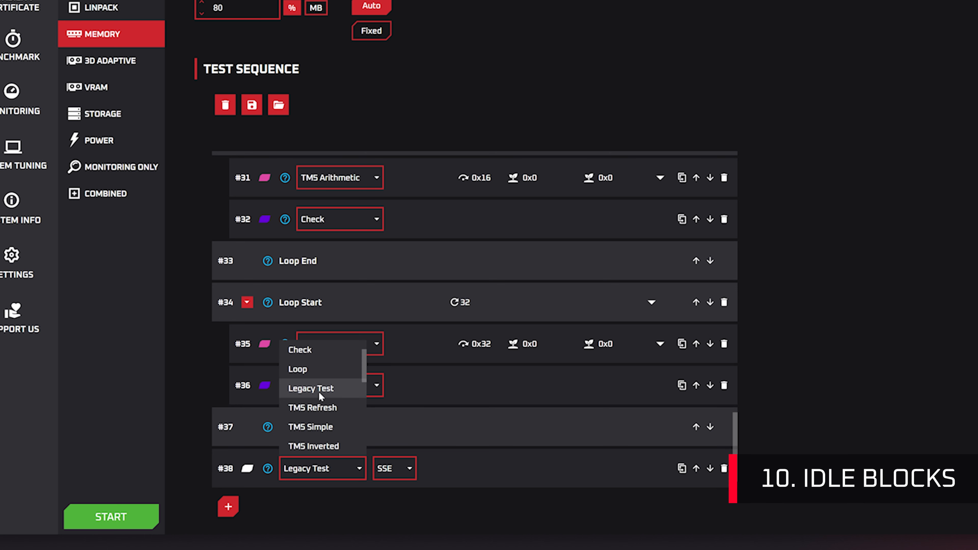
scroll(308, 412, down, 5)
scroll(307, 413, down, 1)
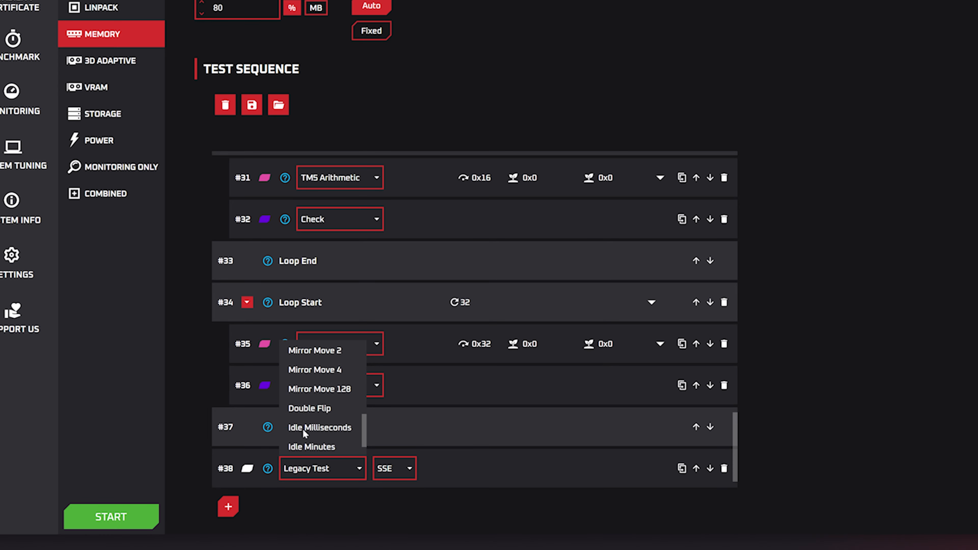
click(312, 447)
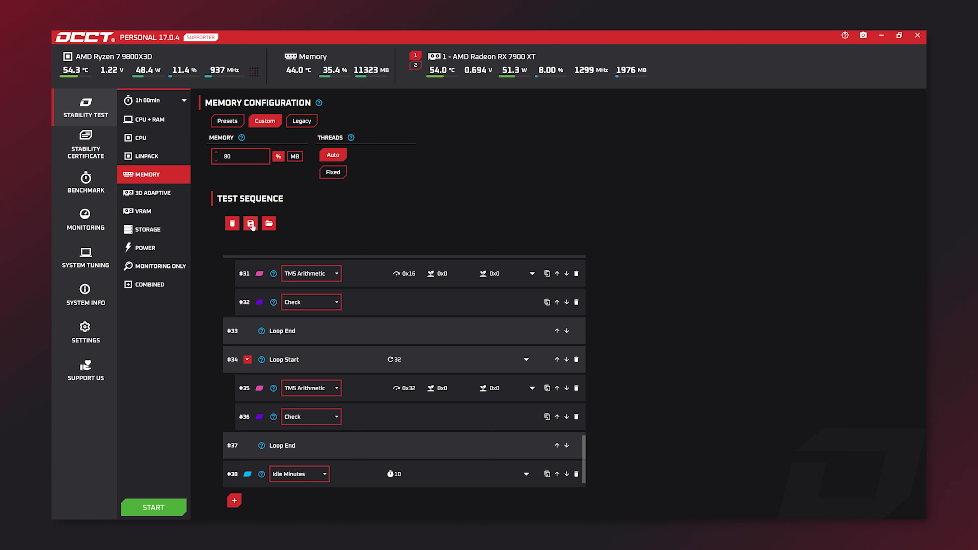
click(227, 121)
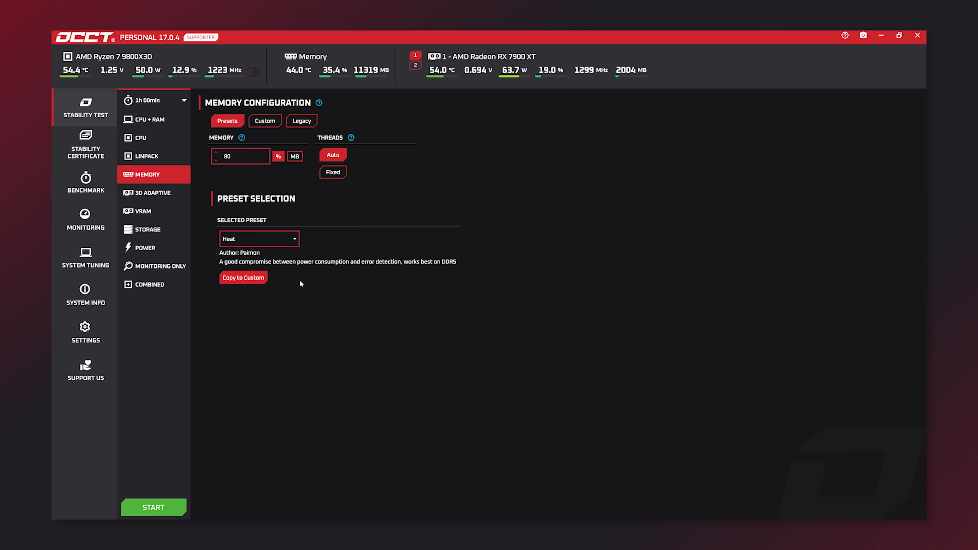